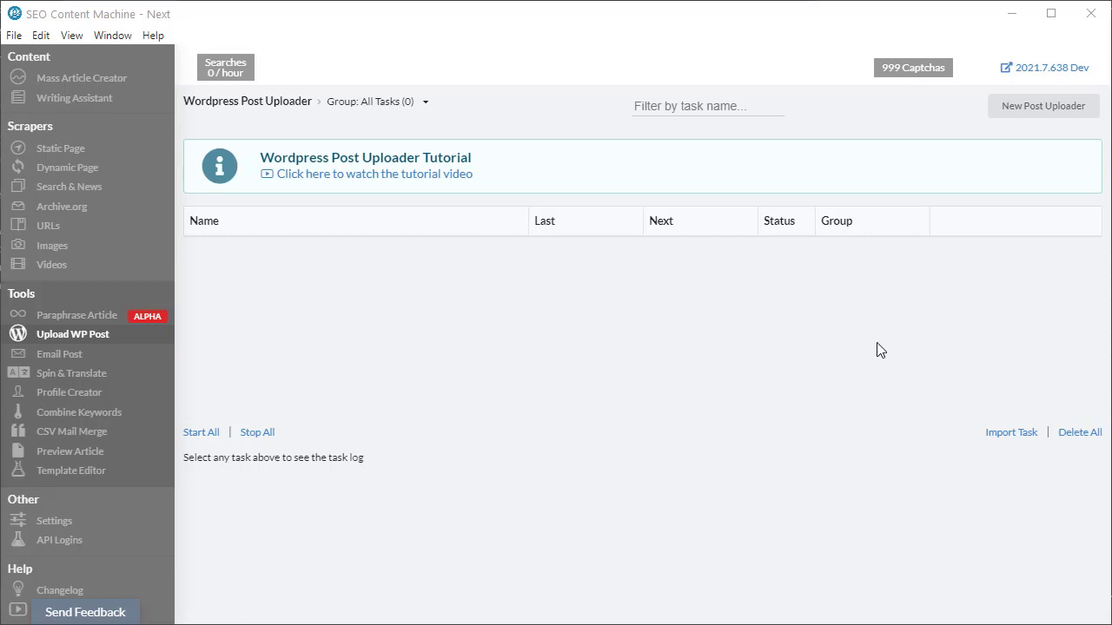
Start a new WordPress post uploader task and clear its posts-per-day value
{"action": "left_click", "coordinate": [1072, 112]}
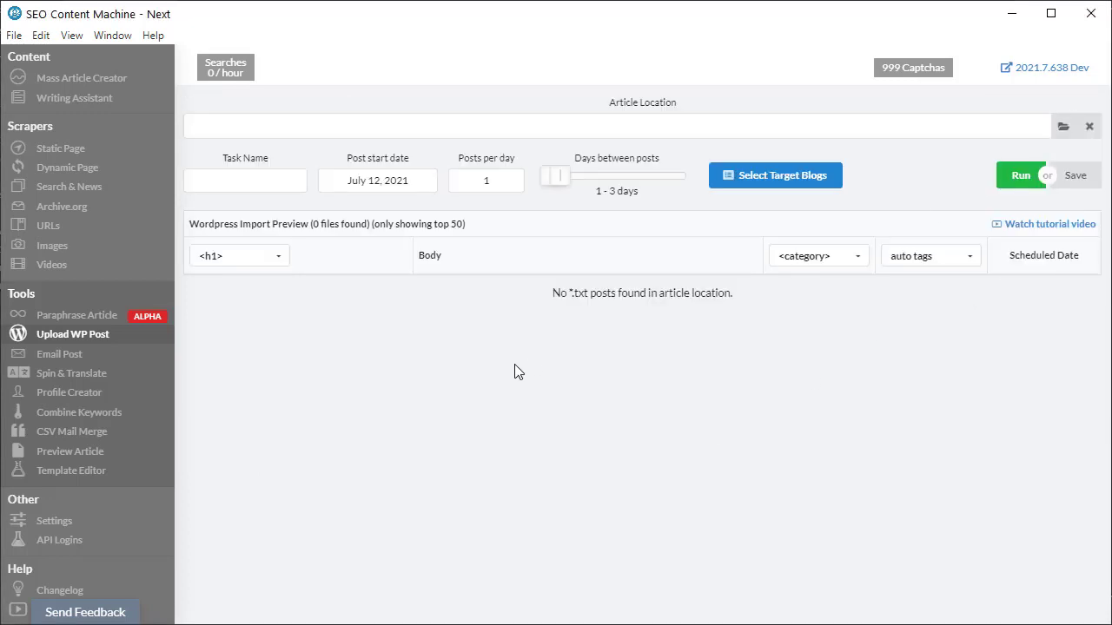
{"action": "left_click", "coordinate": [506, 182]}
{"action": "key", "text": "BackSpace"}
{"action": "type", "text": "67"}
{"action": "key", "text": "BackSpace"}
{"action": "key", "text": "BackSpace"}
Set the range of days between posts to 5 - 14 days and save the post uploader task
{"action": "left_click", "coordinate": [521, 415]}
{"action": "left_click", "coordinate": [564, 181]}
{"action": "left_click_drag", "start_coordinate": [571, 192], "coordinate": [613, 193]}
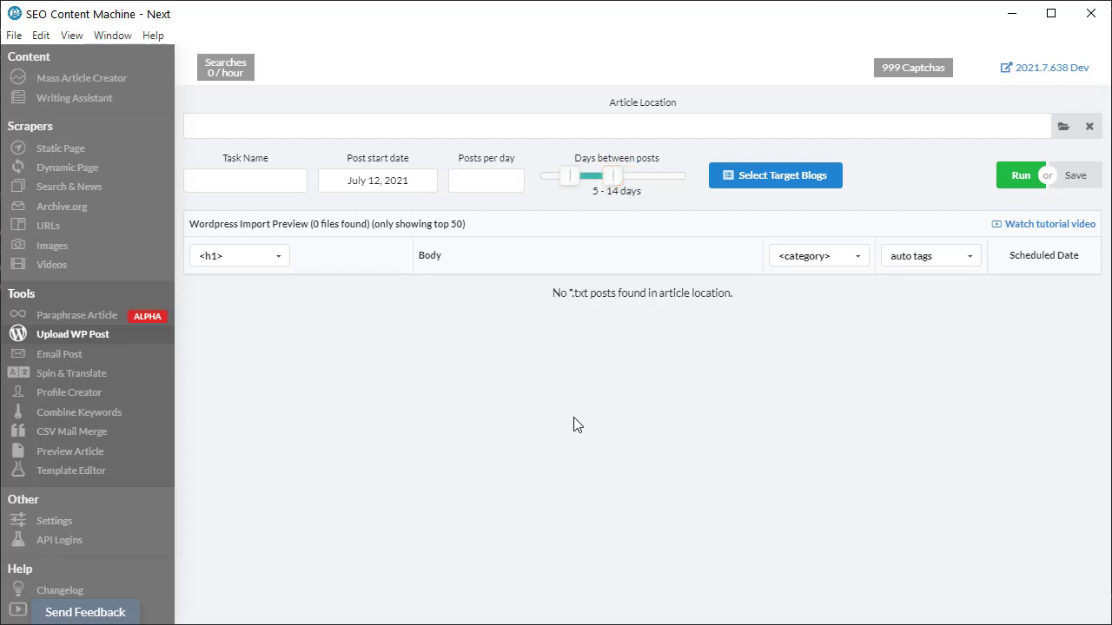
{"action": "left_click", "coordinate": [508, 192]}
{"action": "left_click", "coordinate": [1075, 175]}
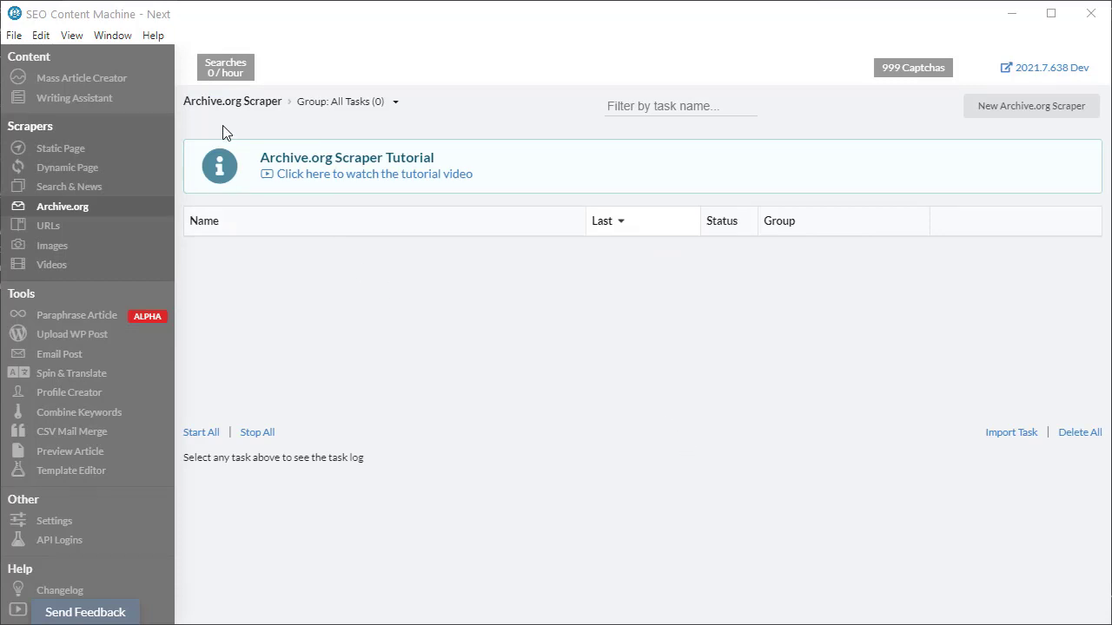
Start a new Archive.org scraper task
{"action": "left_click", "coordinate": [1067, 112]}
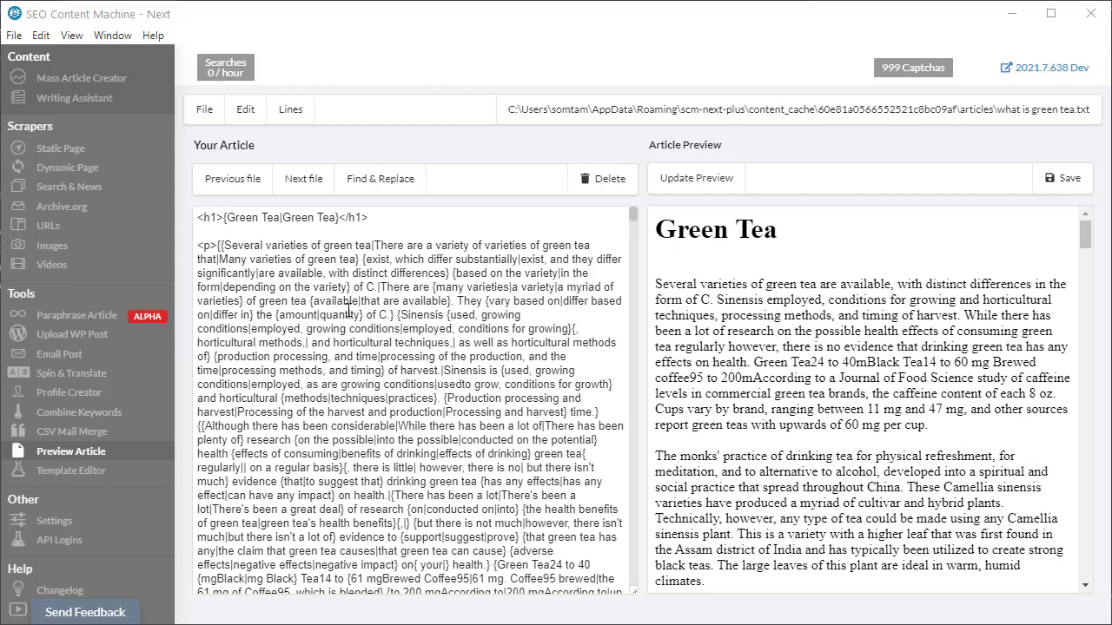
Open the unspun export options for the green tea article and check the number-of-copies setting
{"action": "left_click", "coordinate": [214, 114]}
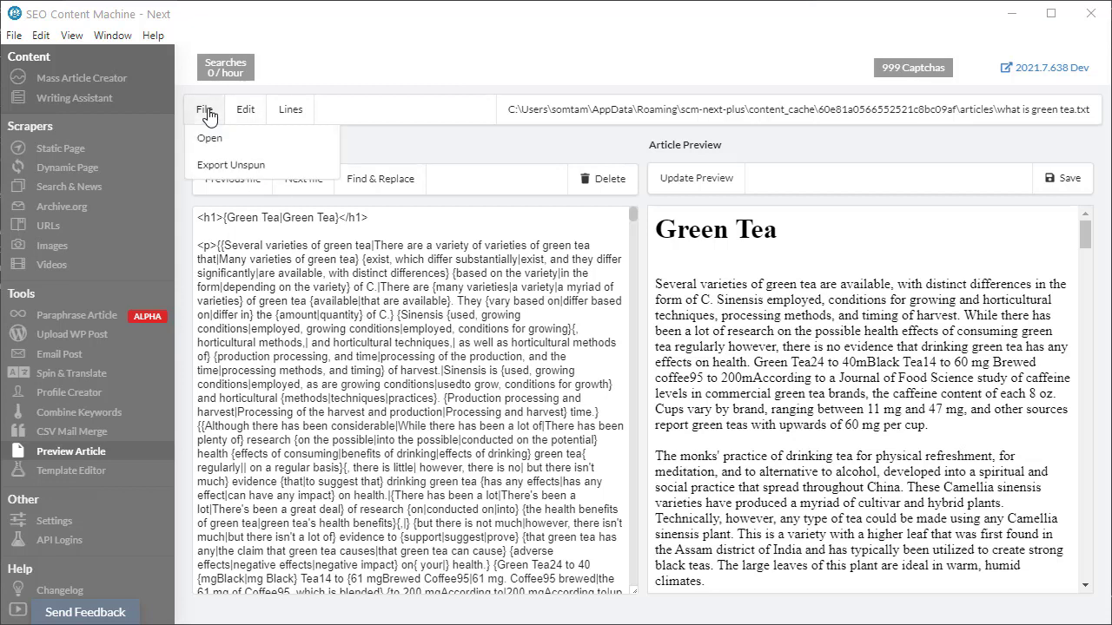
{"action": "left_click", "coordinate": [252, 166]}
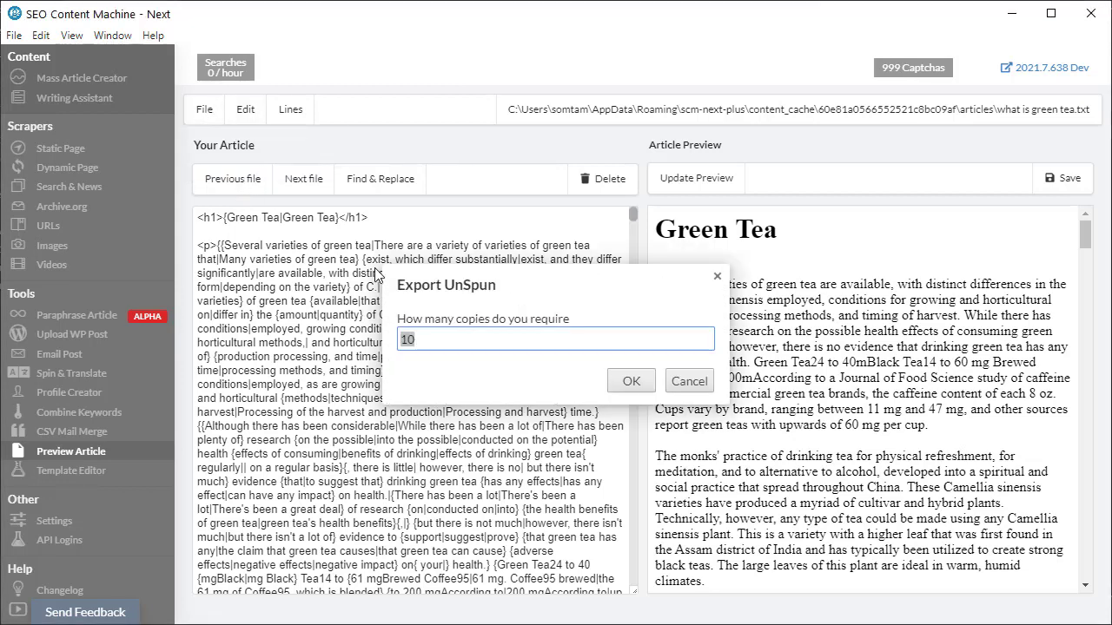
{"action": "left_click", "coordinate": [440, 343]}
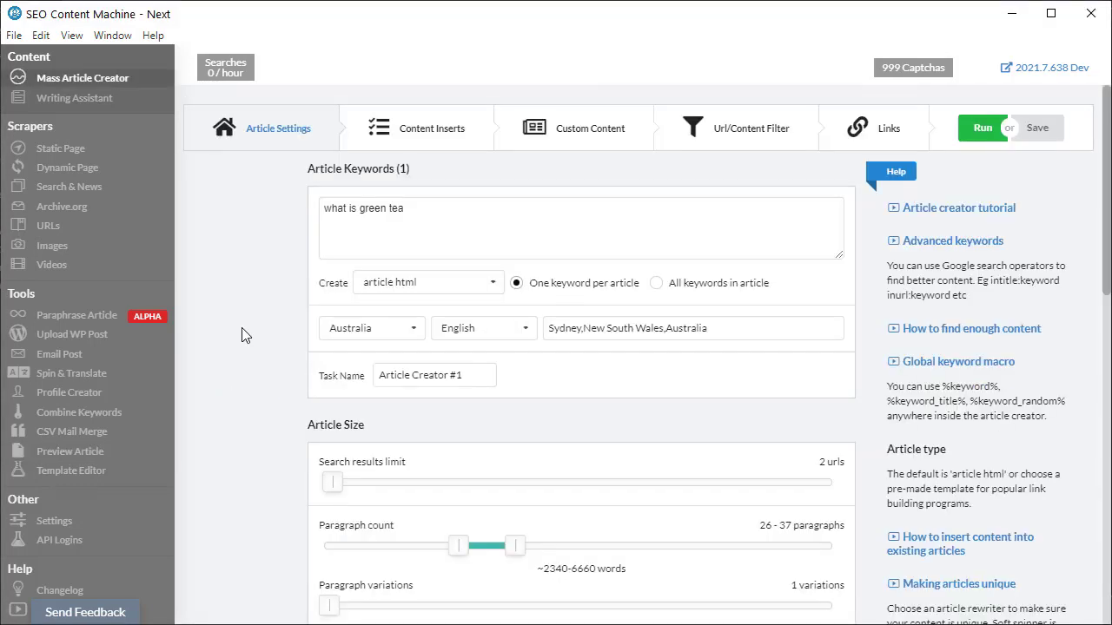
Turn off the Article Rewriter in the settings of the "what is green tea" article task
{"action": "scroll", "coordinate": [242, 336], "scroll_direction": "down", "scroll_amount": 4}
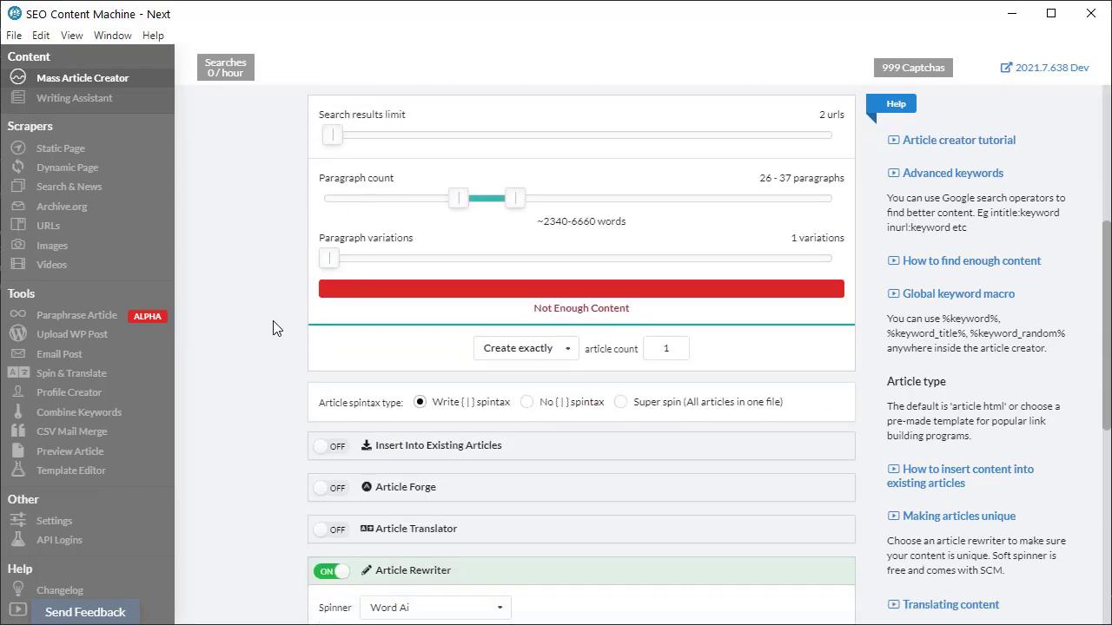
{"action": "scroll", "coordinate": [273, 327], "scroll_direction": "down", "scroll_amount": 2}
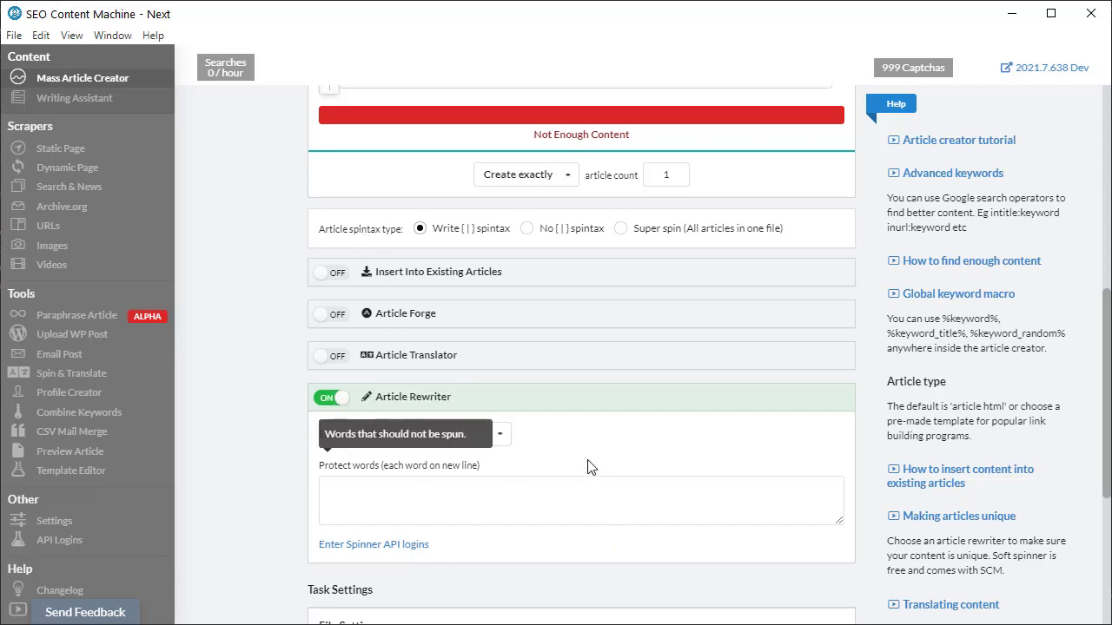
{"action": "left_click", "coordinate": [331, 397]}
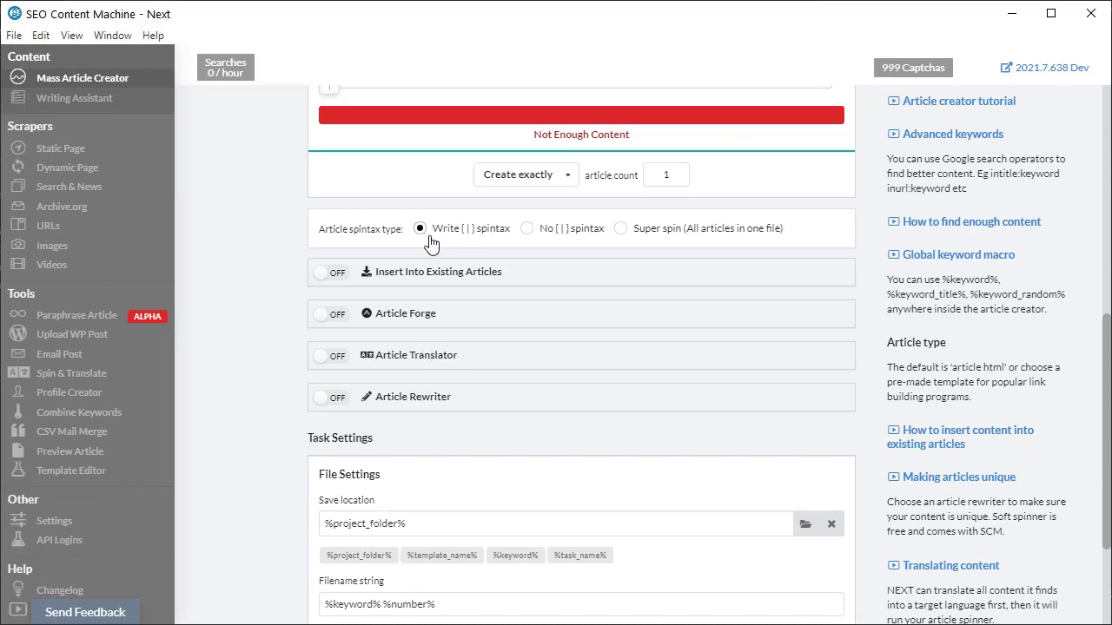
{"action": "scroll", "coordinate": [397, 370], "scroll_direction": "up", "scroll_amount": 4}
{"action": "scroll", "coordinate": [404, 558], "scroll_direction": "down", "scroll_amount": 2}
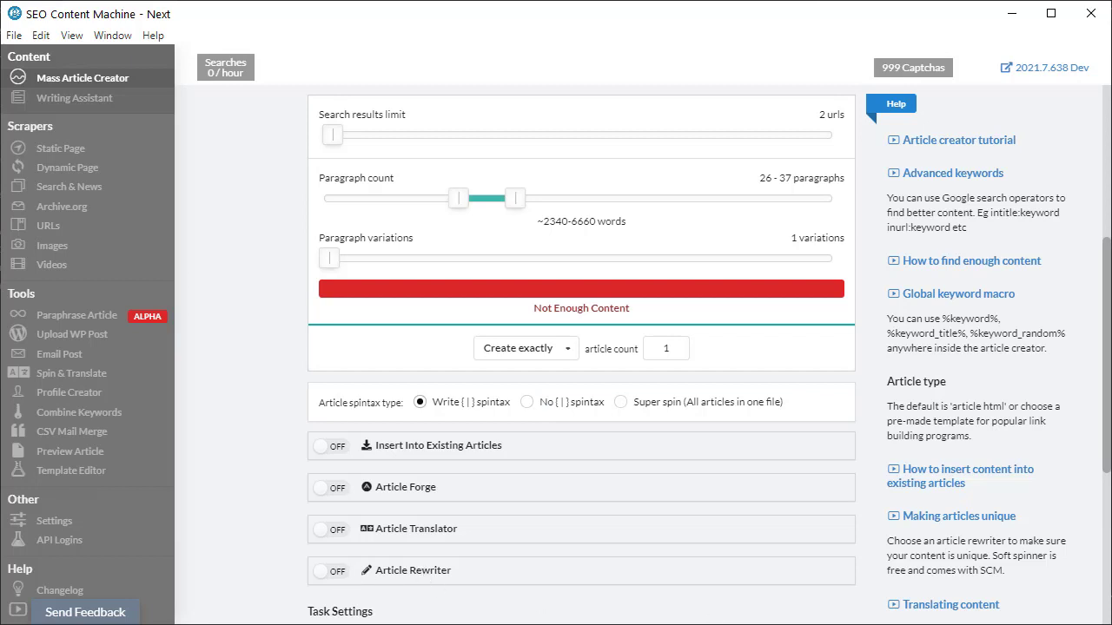
{"action": "scroll", "coordinate": [635, 494], "scroll_direction": "up", "scroll_amount": 5}
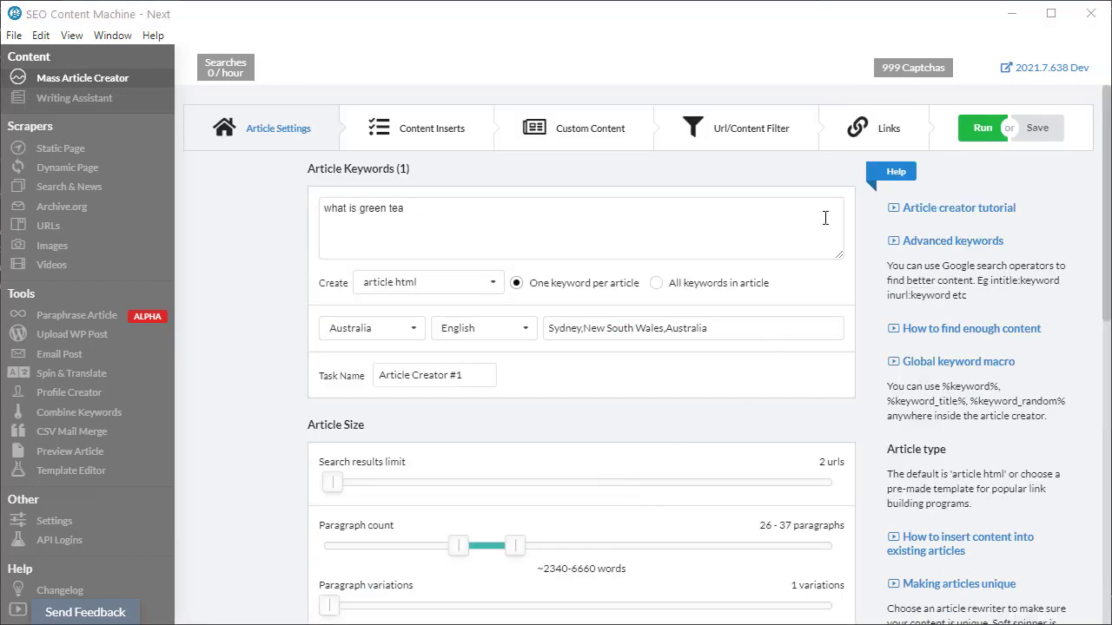
Add a link set to the article task and set its link insert type to "Insert as image link"
{"action": "left_click", "coordinate": [858, 132]}
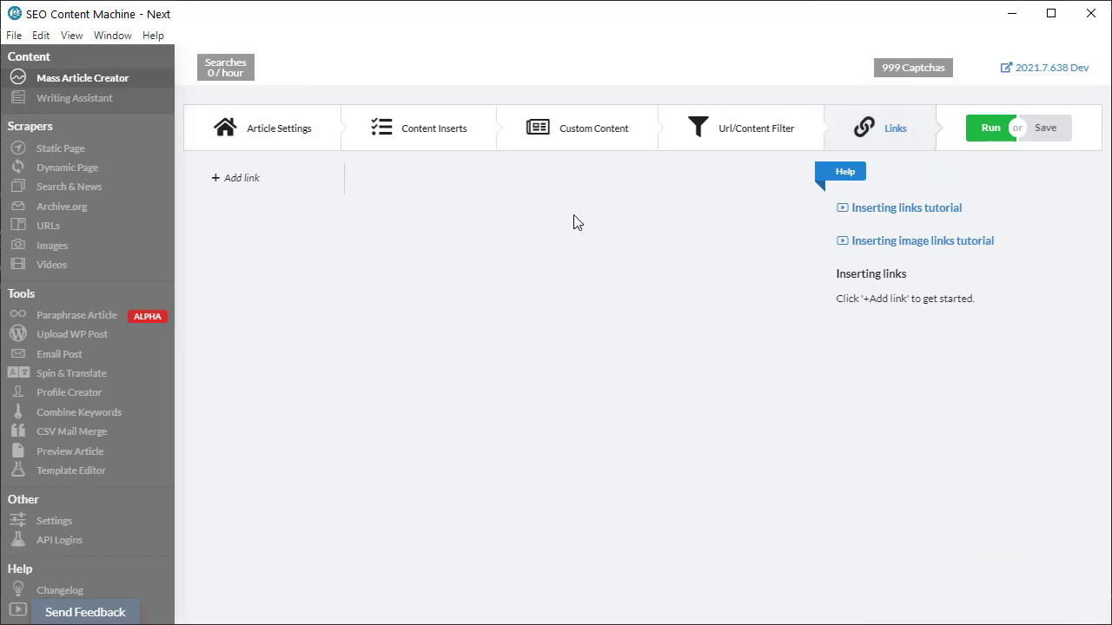
{"action": "left_click", "coordinate": [252, 180]}
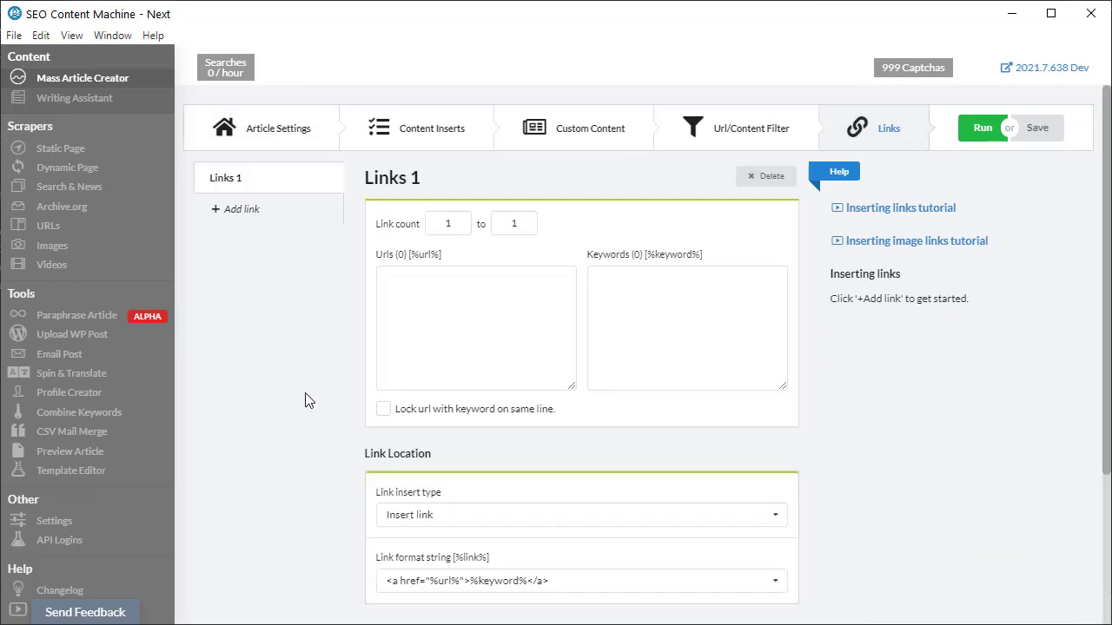
{"action": "scroll", "coordinate": [305, 401], "scroll_direction": "down", "scroll_amount": 2}
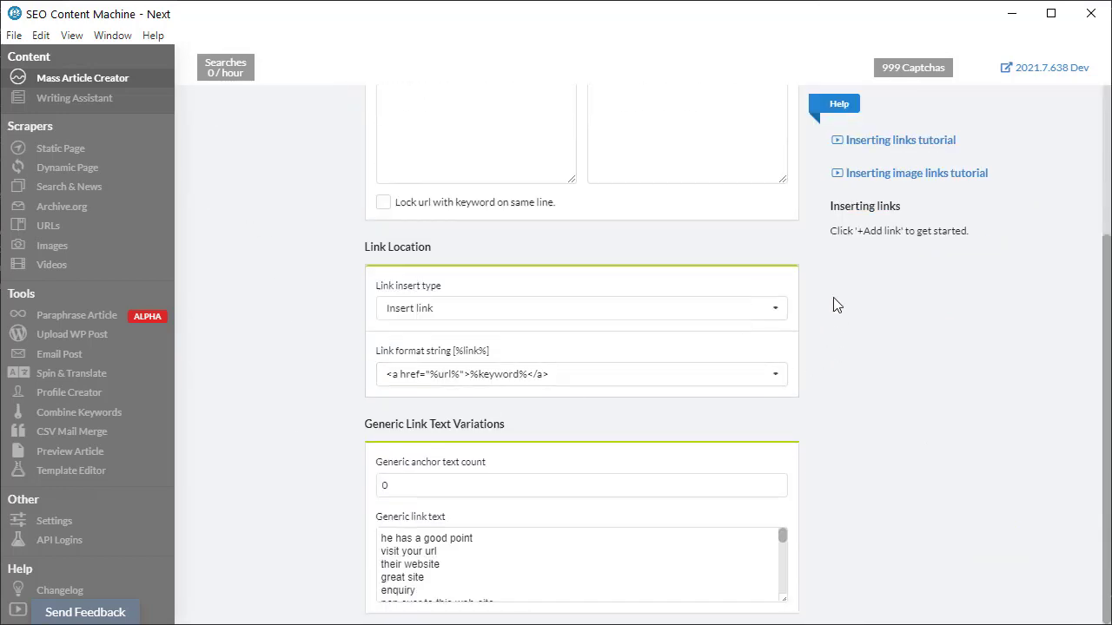
{"action": "left_click", "coordinate": [775, 310]}
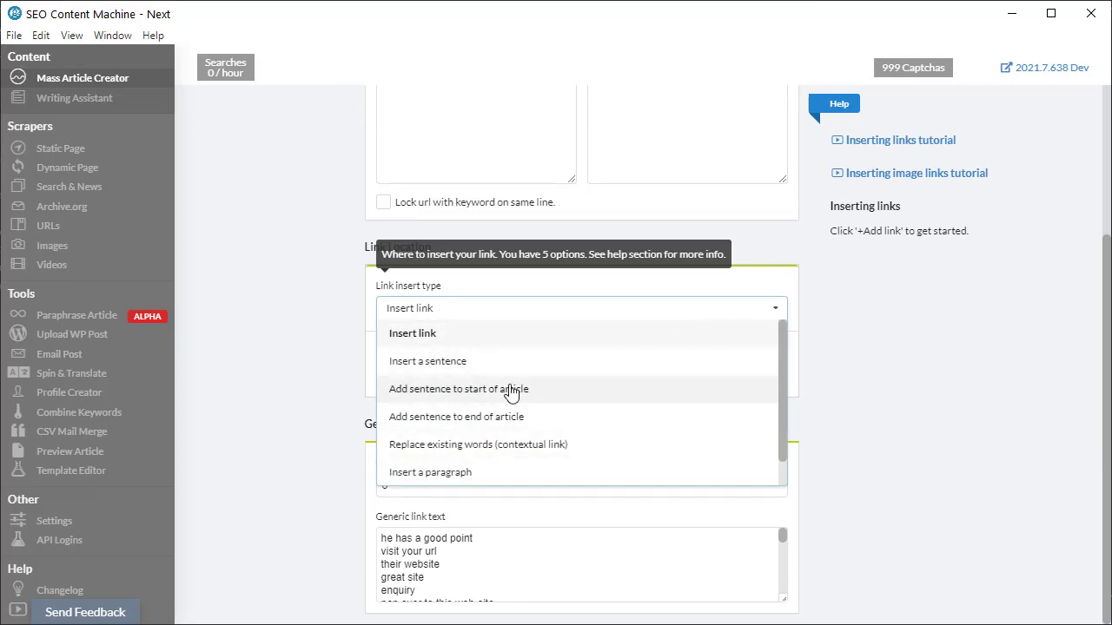
{"action": "scroll", "coordinate": [509, 389], "scroll_direction": "down", "scroll_amount": 1}
{"action": "left_click", "coordinate": [480, 473]}
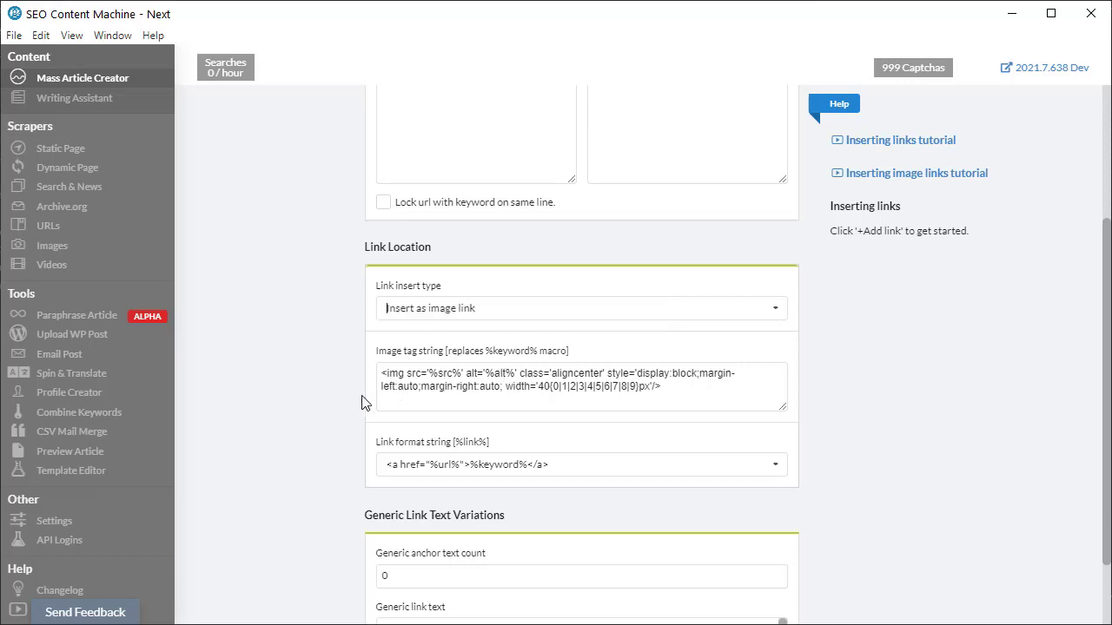
Enable locking each url with the keyword on the same line for the link set
{"action": "scroll", "coordinate": [663, 325], "scroll_direction": "up", "scroll_amount": 3}
{"action": "left_click", "coordinate": [663, 326]}
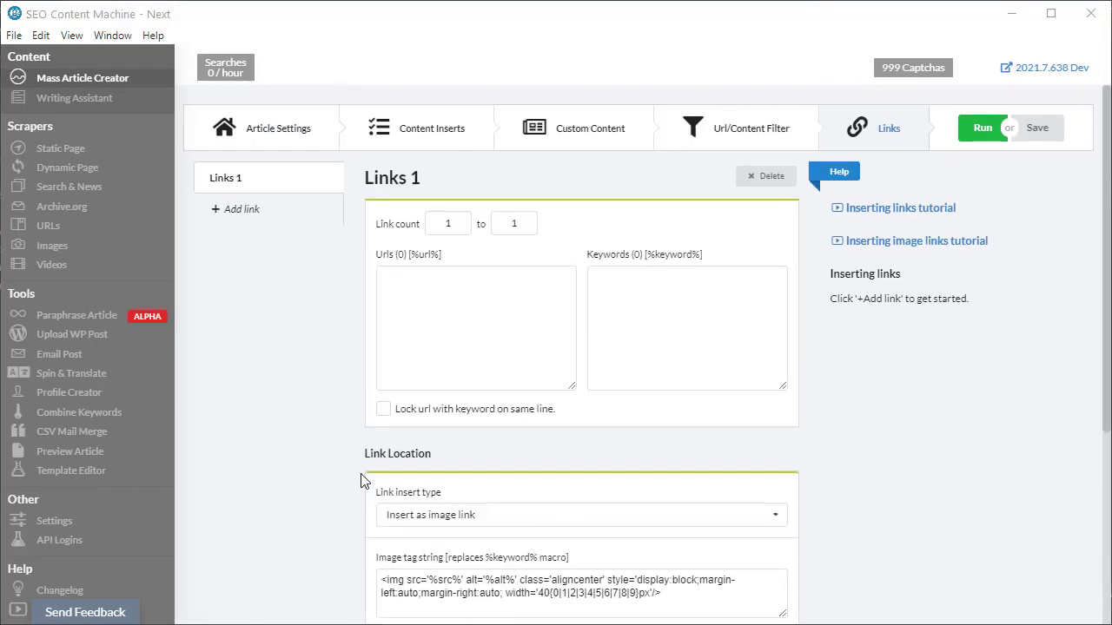
{"action": "left_click", "coordinate": [437, 422]}
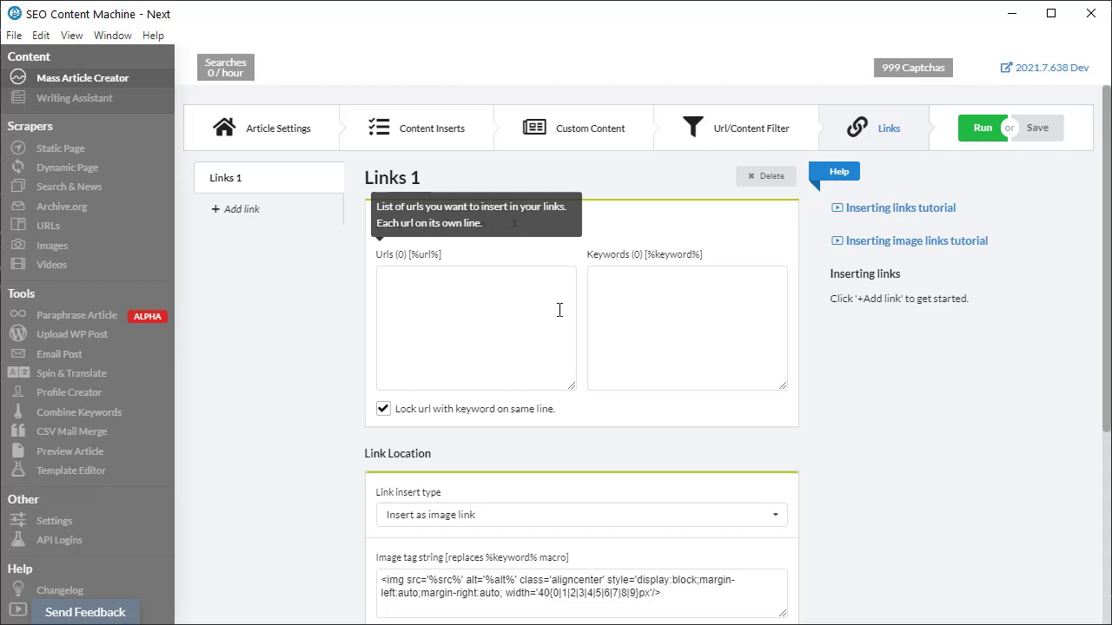
Examine how the src and alt macros in the image tag string relate to the Urls and Keywords lists
{"action": "scroll", "coordinate": [248, 347], "scroll_direction": "down", "scroll_amount": 2}
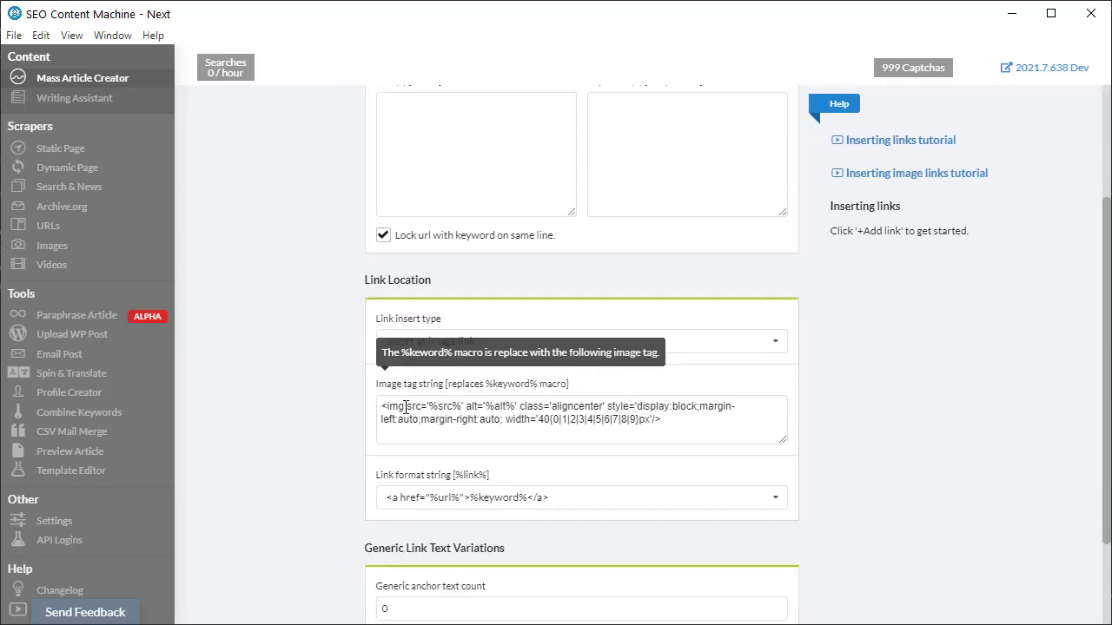
{"action": "left_click_drag", "start_coordinate": [406, 406], "coordinate": [510, 407]}
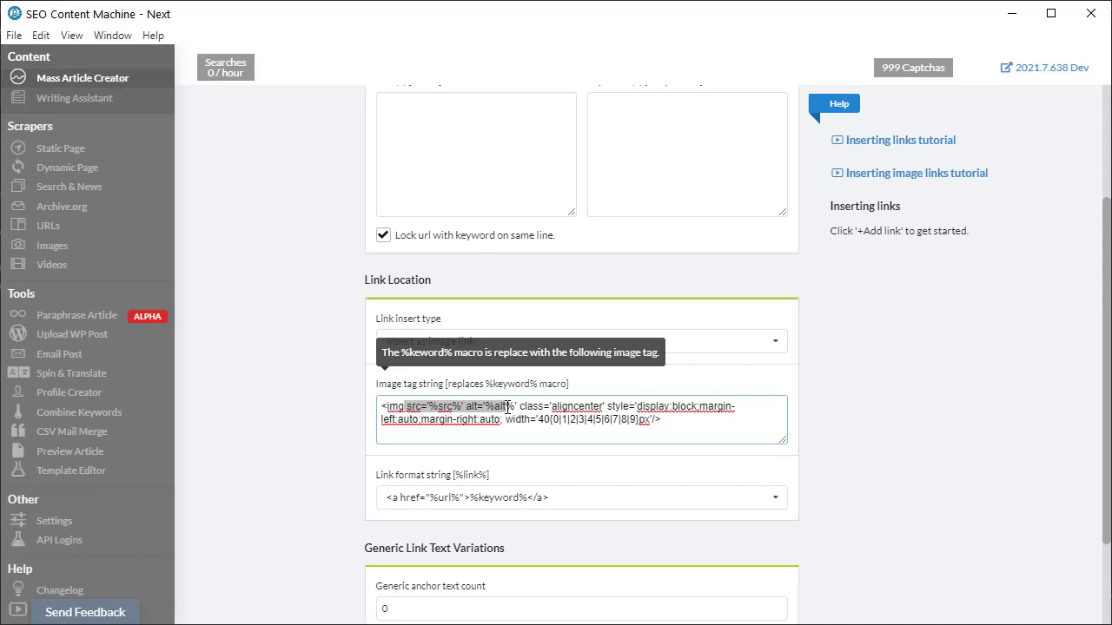
{"action": "left_click_drag", "start_coordinate": [508, 406], "coordinate": [501, 414]}
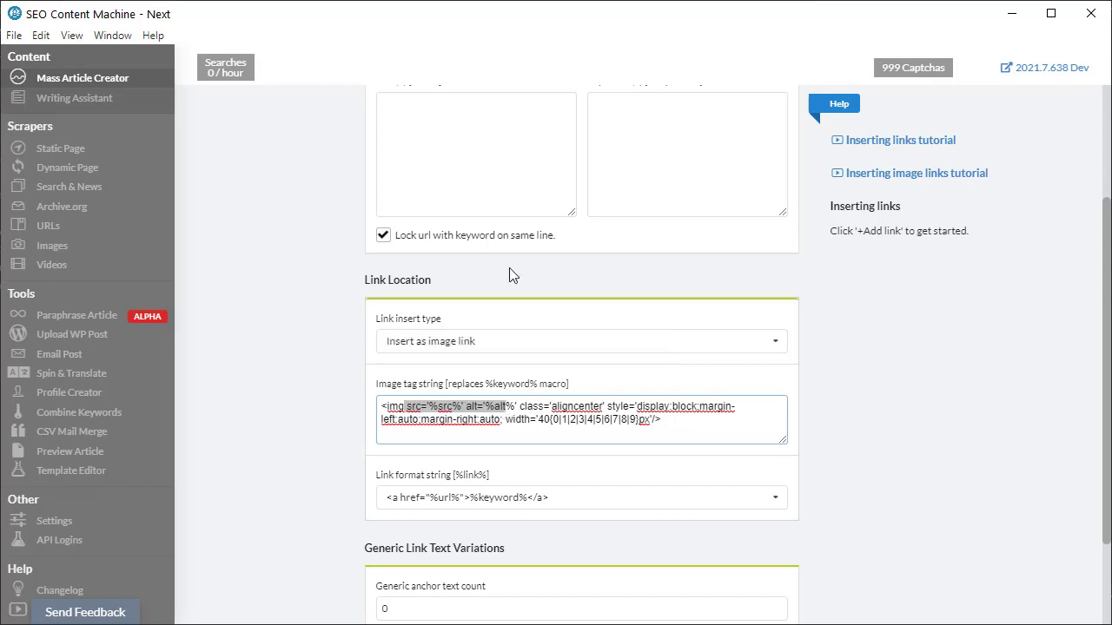
{"action": "left_click", "coordinate": [515, 199]}
{"action": "left_click", "coordinate": [679, 198]}
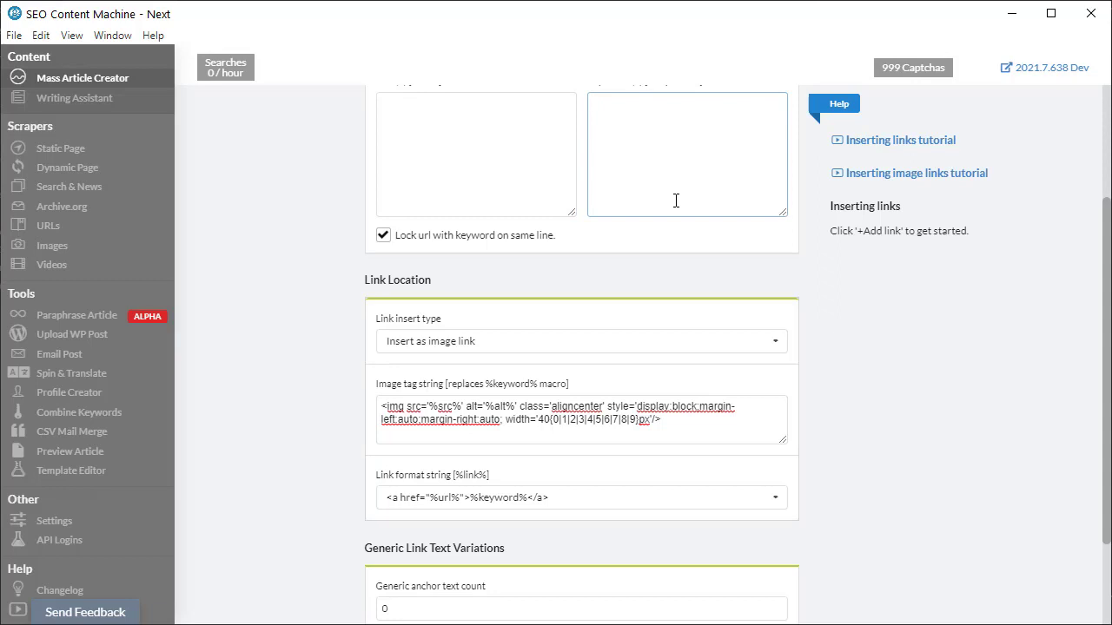
{"action": "scroll", "coordinate": [334, 465], "scroll_direction": "up", "scroll_amount": 3}
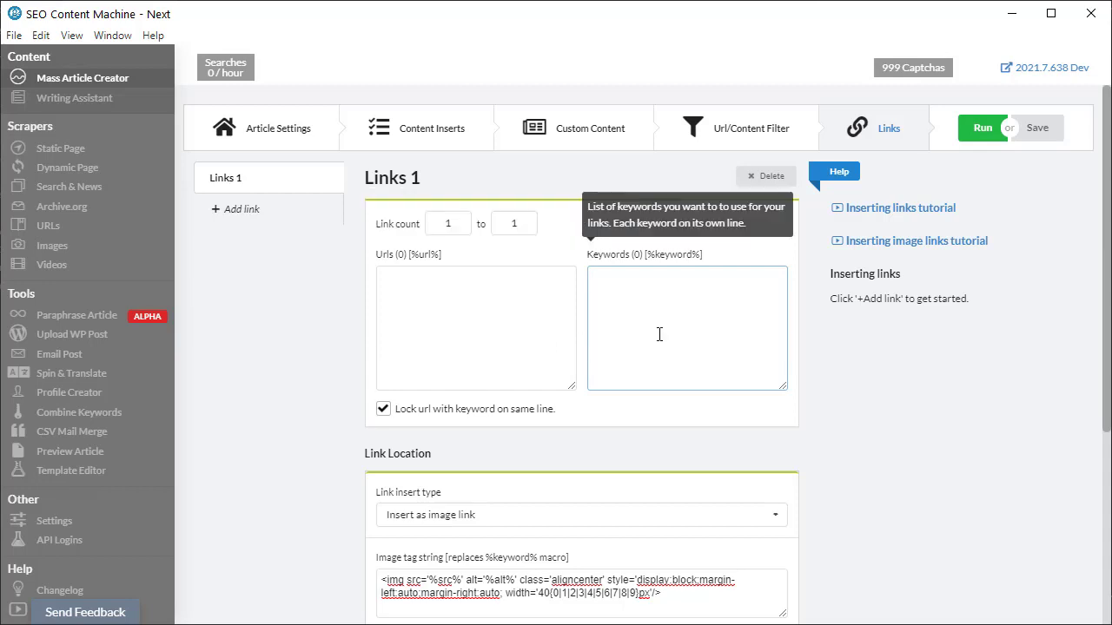
{"action": "left_click", "coordinate": [493, 582]}
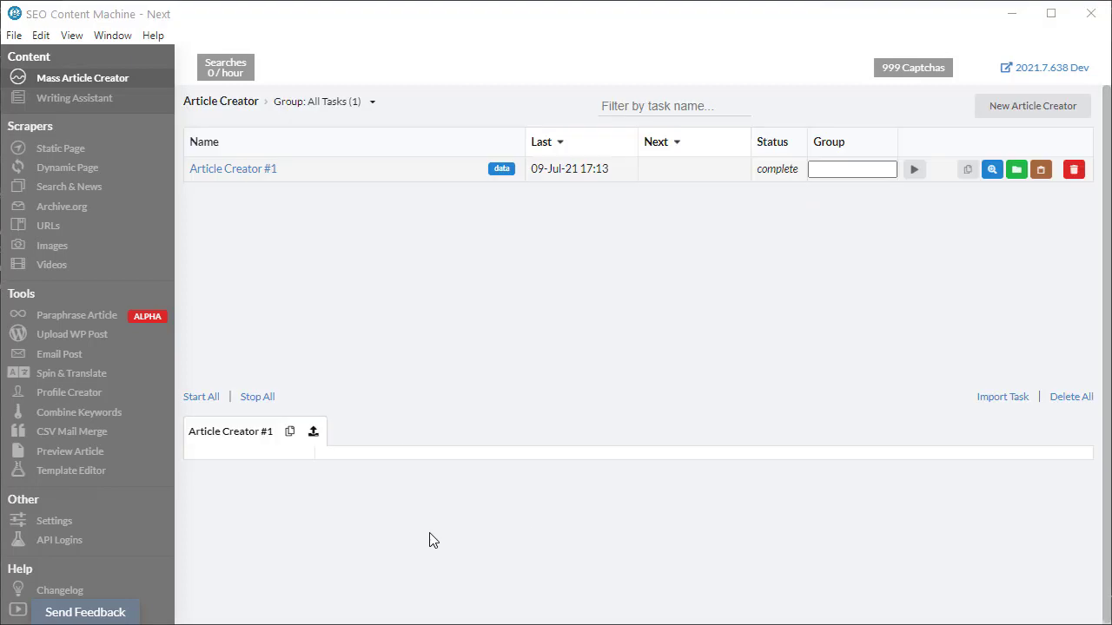
Open the WordAi v5 spinner login in the API logins and look at its email and API key fields
{"action": "left_click", "coordinate": [58, 541]}
{"action": "left_click", "coordinate": [246, 476]}
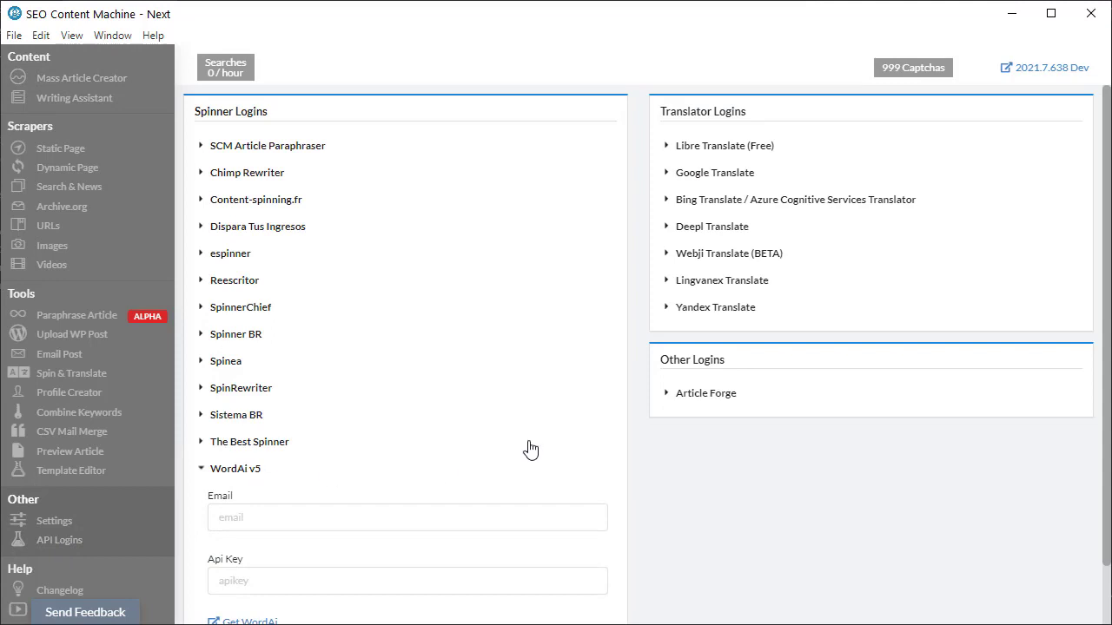
{"action": "scroll", "coordinate": [528, 449], "scroll_direction": "down", "scroll_amount": 1}
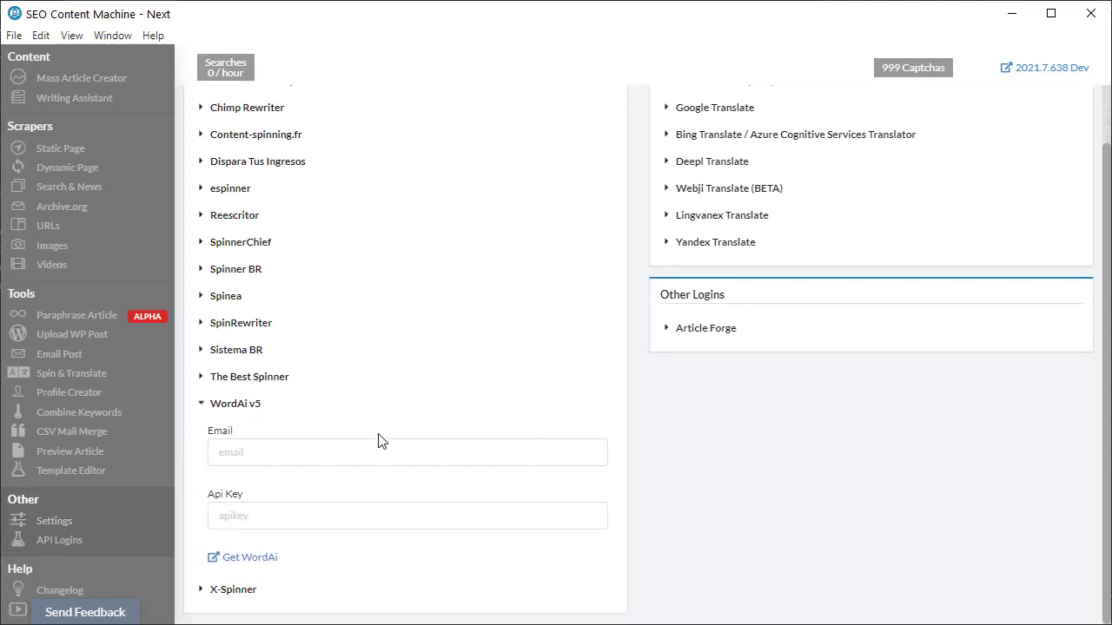
{"action": "left_click", "coordinate": [343, 458]}
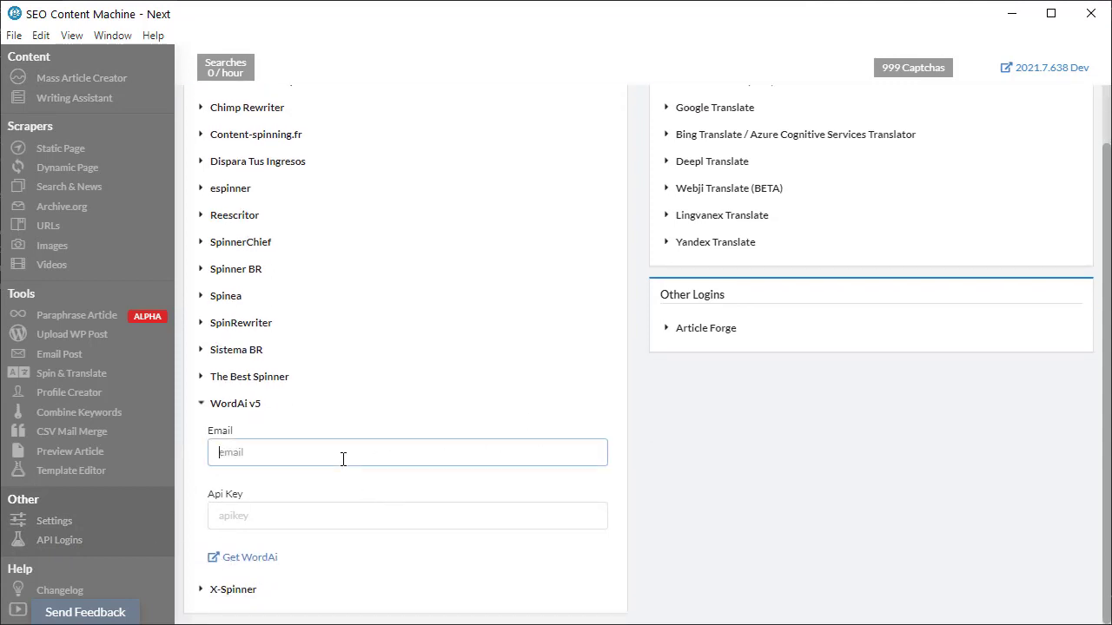
{"action": "left_click", "coordinate": [312, 517]}
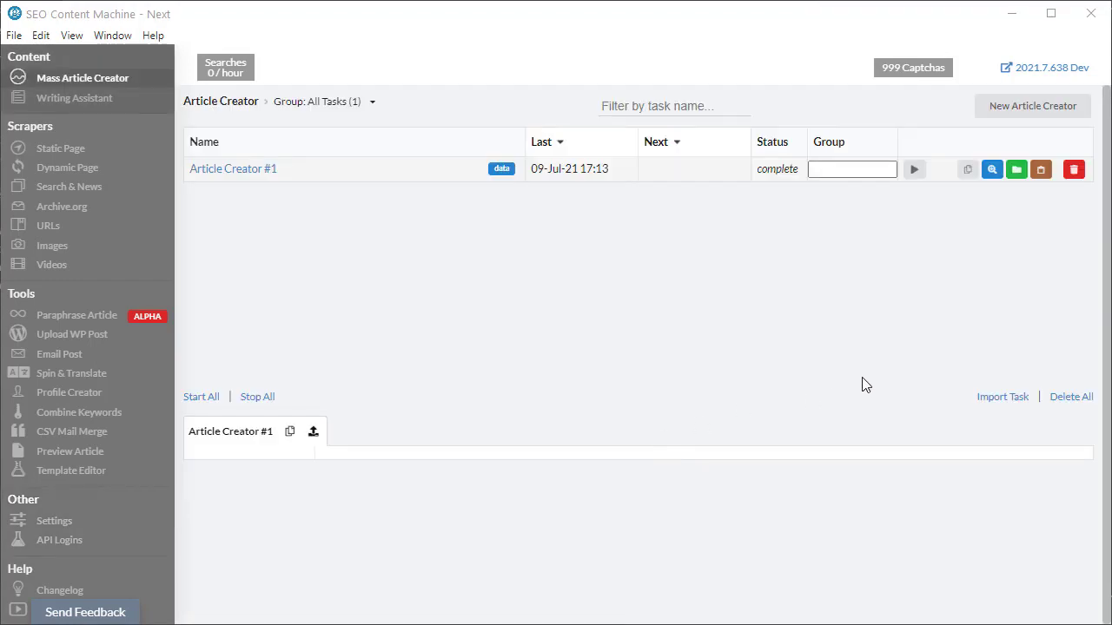
Delete the Article Creator #1 task and the static page scraper task Article Downloader #1
{"action": "left_click", "coordinate": [1073, 170]}
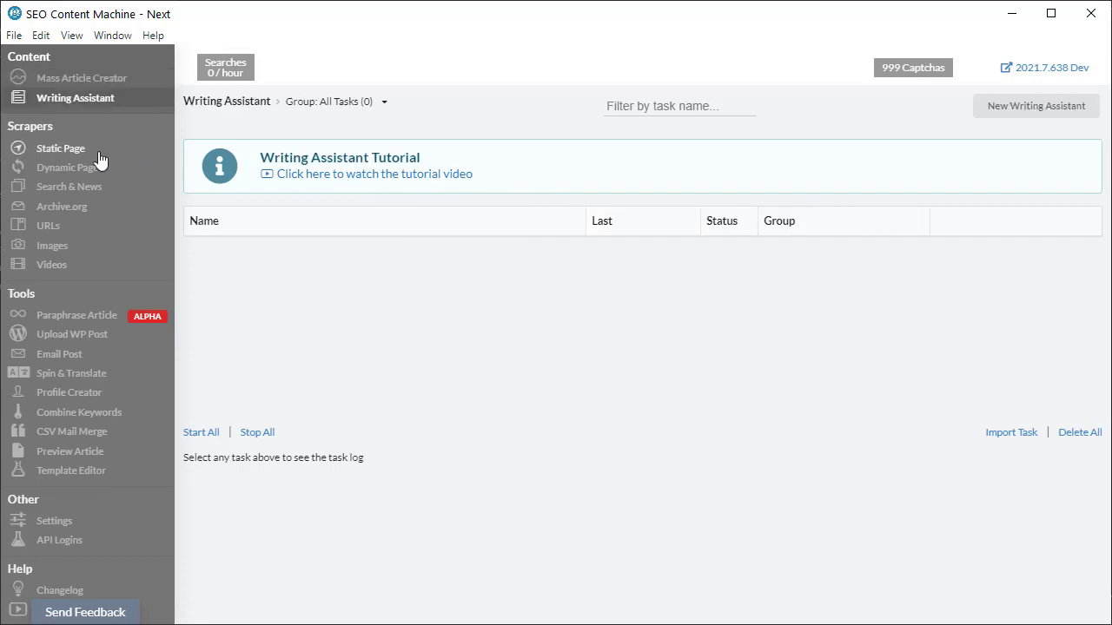
{"action": "left_click", "coordinate": [99, 154]}
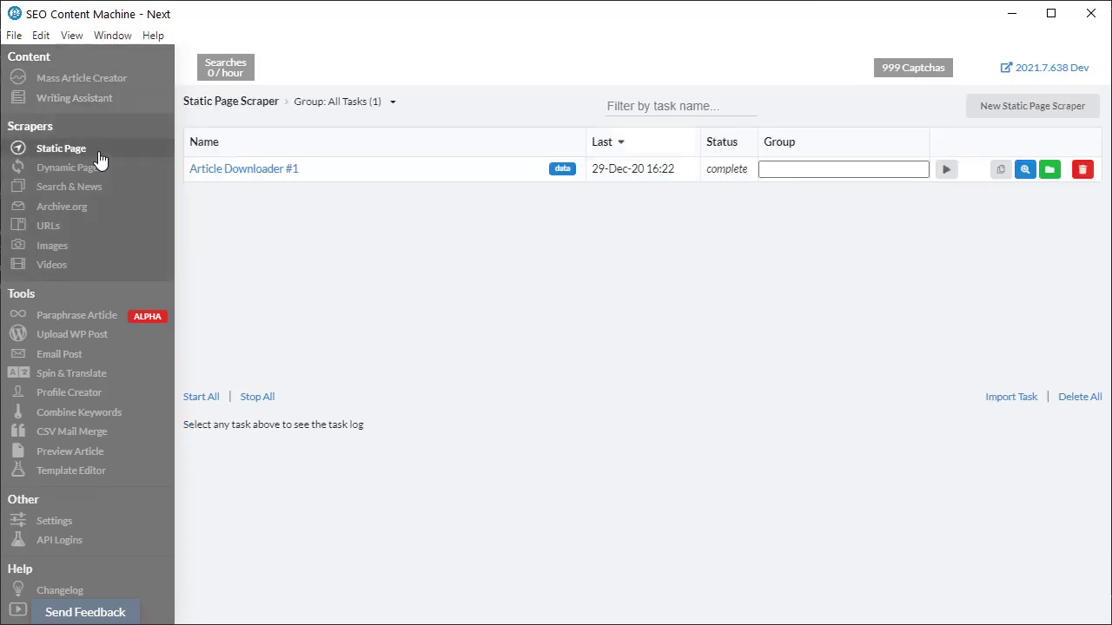
{"action": "left_click", "coordinate": [1081, 172]}
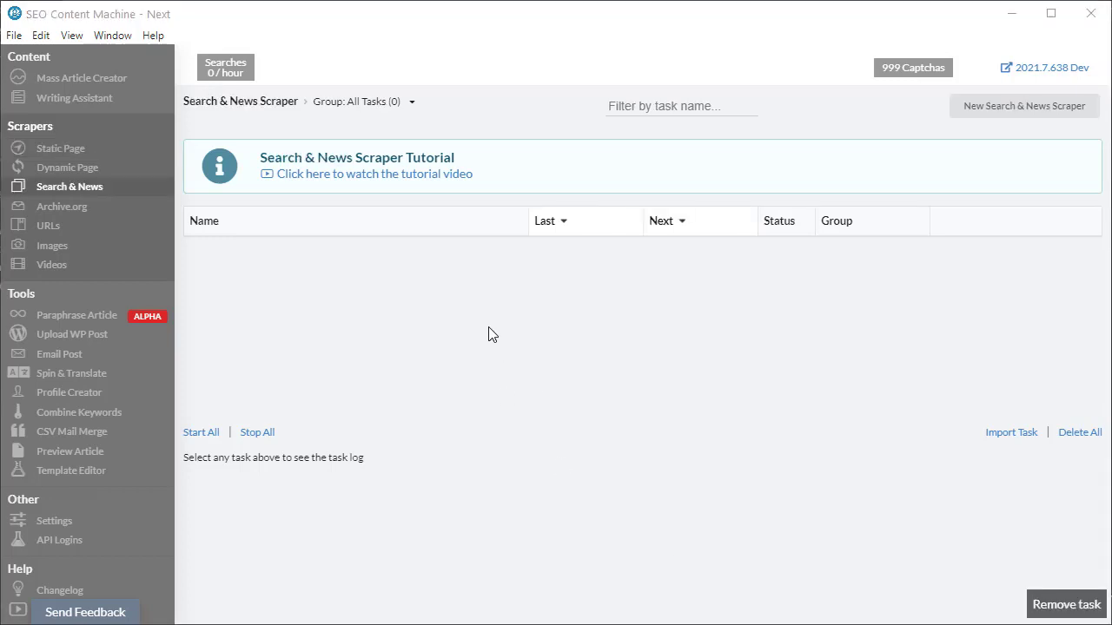
Start a new Search & News scraper and examine its output template, word replacement, ignored-url and CRON schedule options
{"action": "left_click", "coordinate": [1019, 125]}
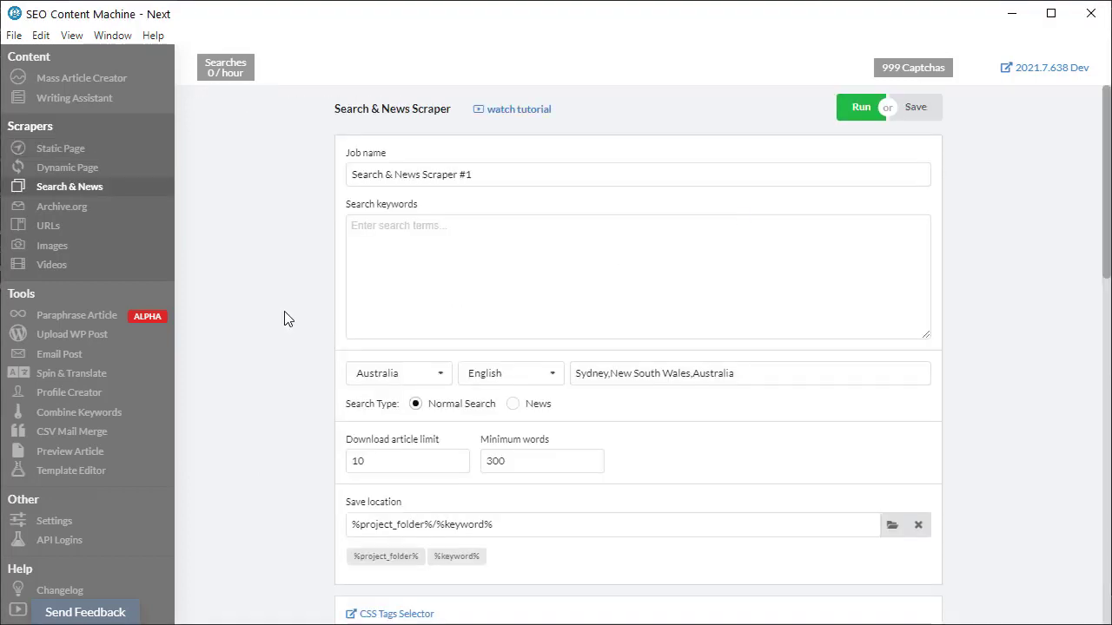
{"action": "scroll", "coordinate": [268, 351], "scroll_direction": "down", "scroll_amount": 15}
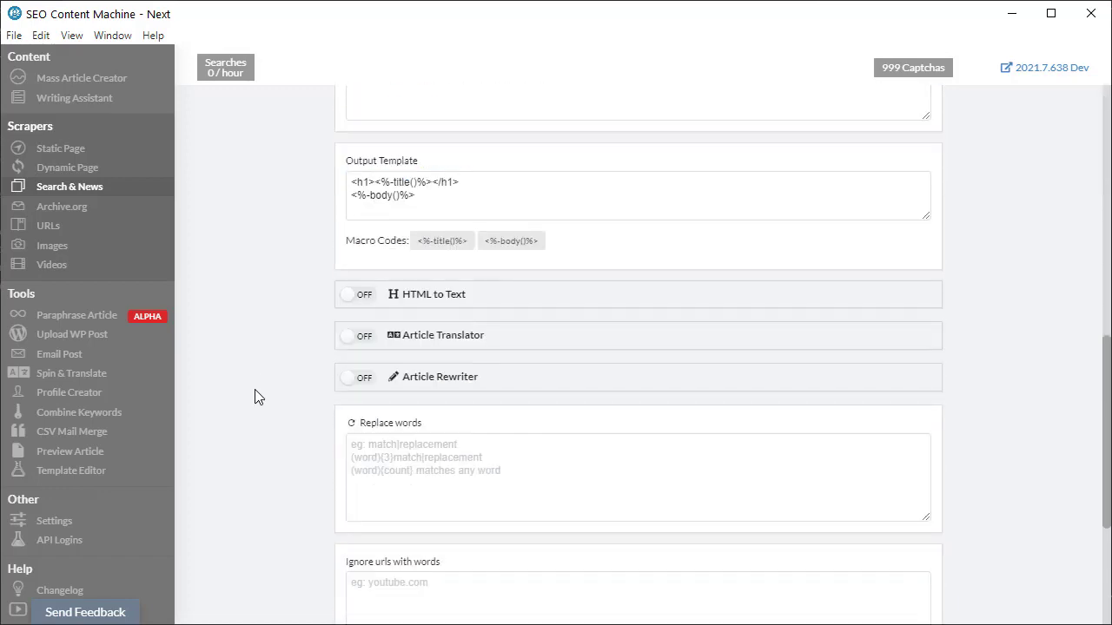
{"action": "left_click", "coordinate": [523, 451]}
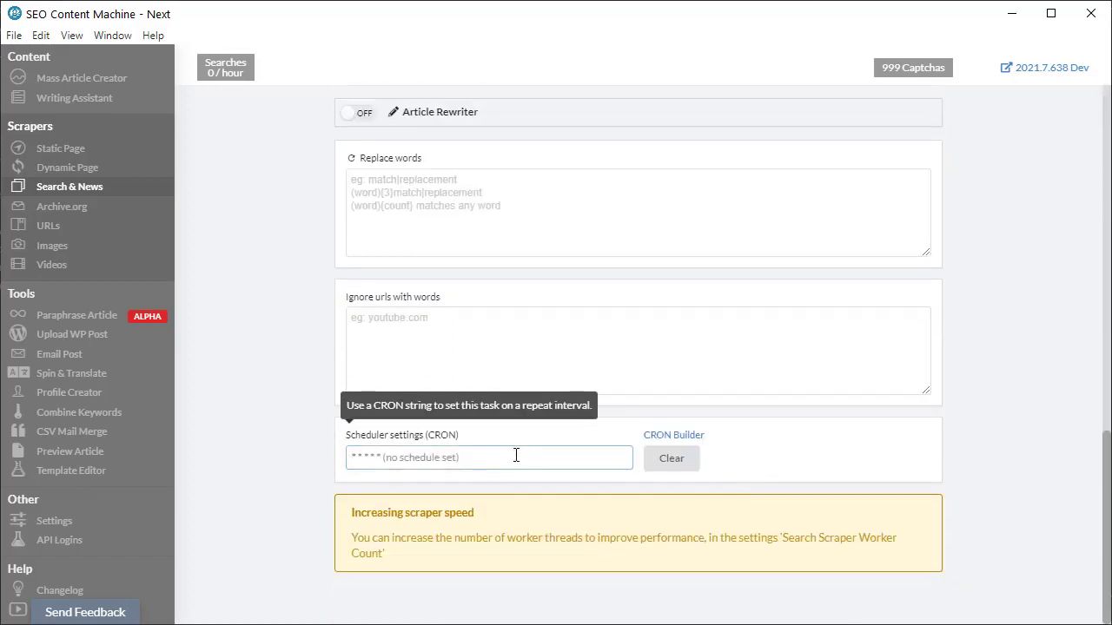
{"action": "scroll", "coordinate": [277, 483], "scroll_direction": "up", "scroll_amount": 4}
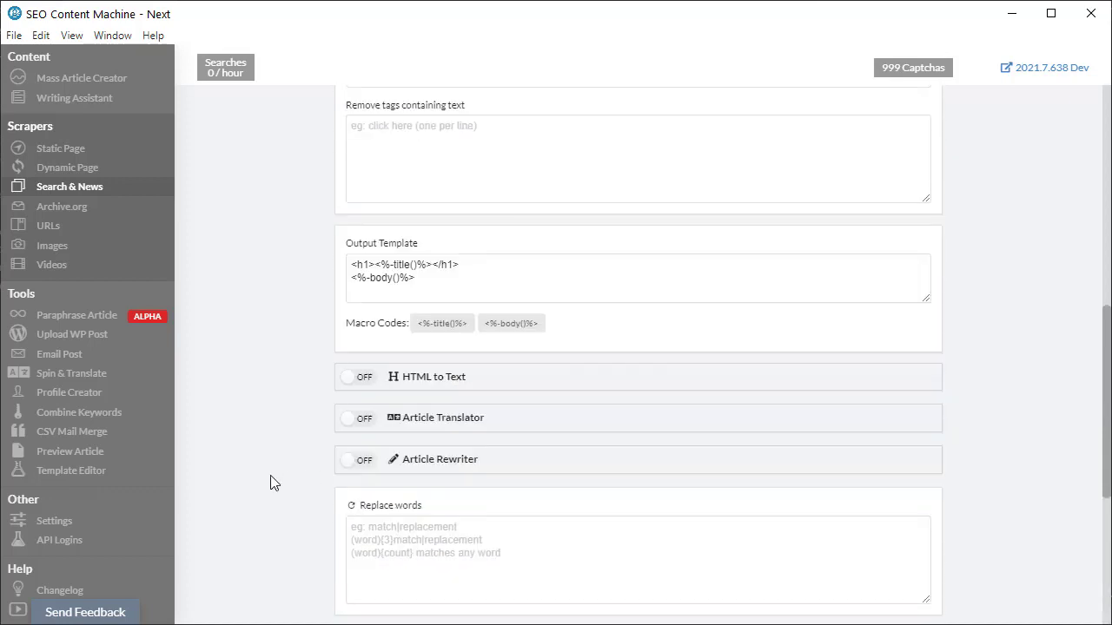
{"action": "scroll", "coordinate": [269, 483], "scroll_direction": "down", "scroll_amount": 2}
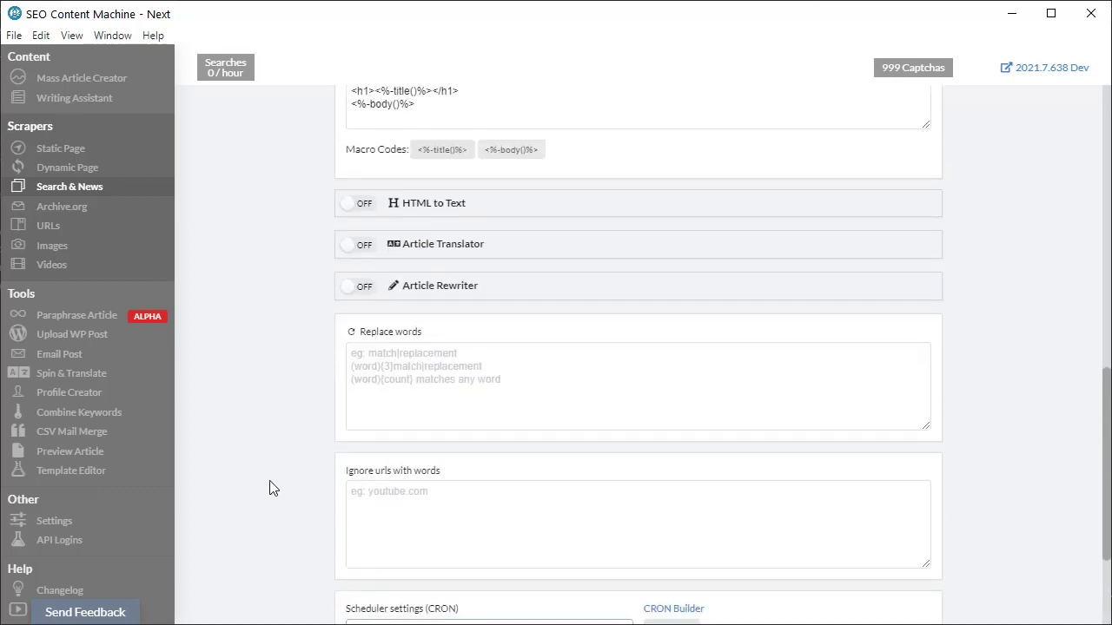
{"action": "left_click", "coordinate": [476, 501]}
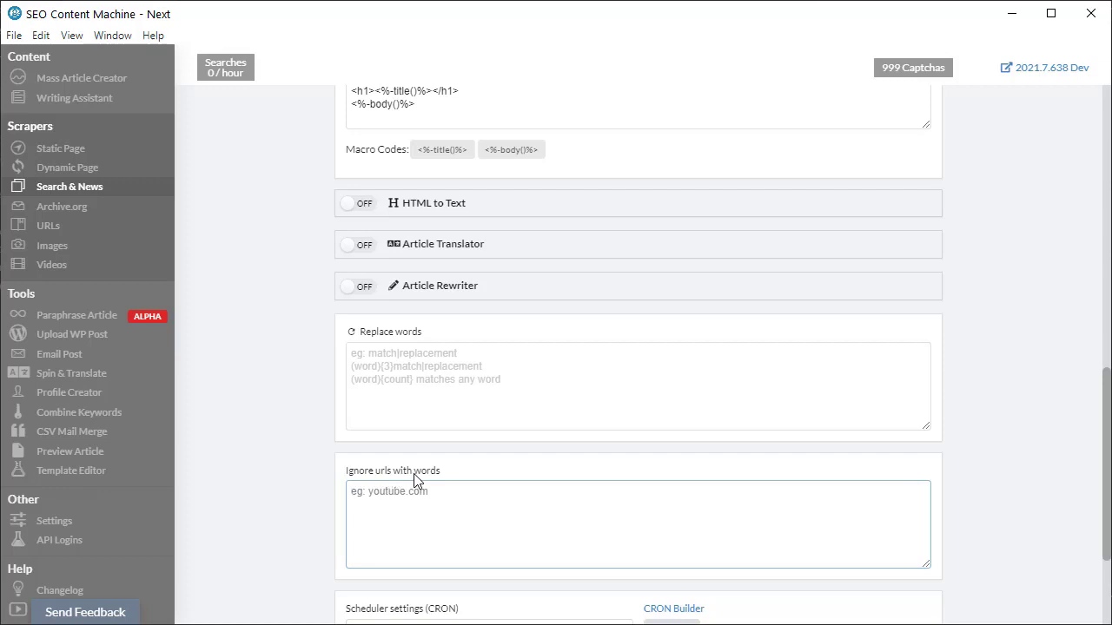